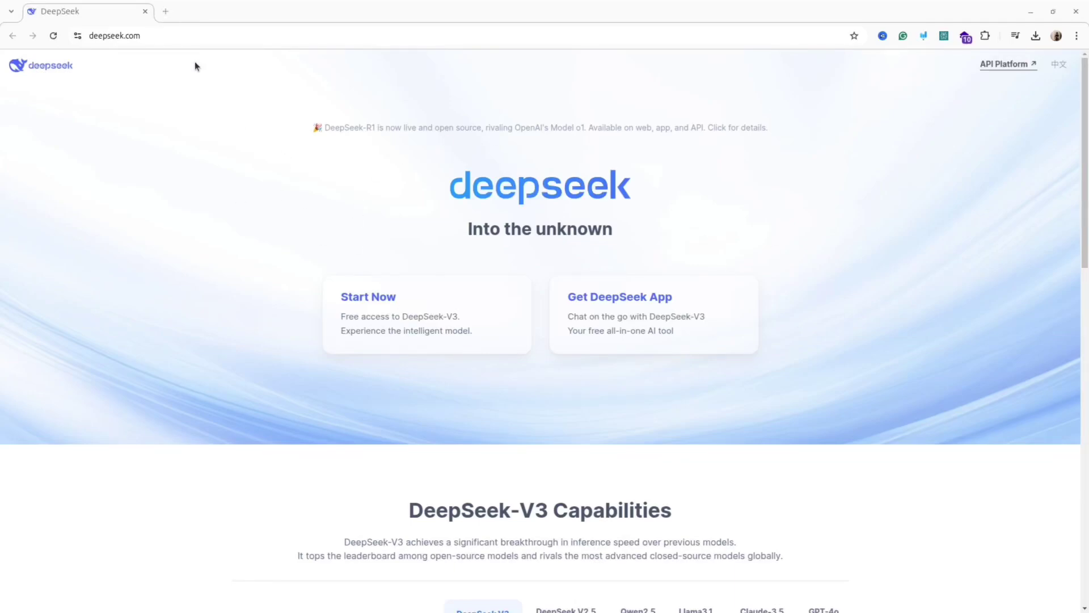
Step: Review the DeepSeek-V3 benchmark table, then open the Start Now chat sign-in page in a new tab
click(195, 47)
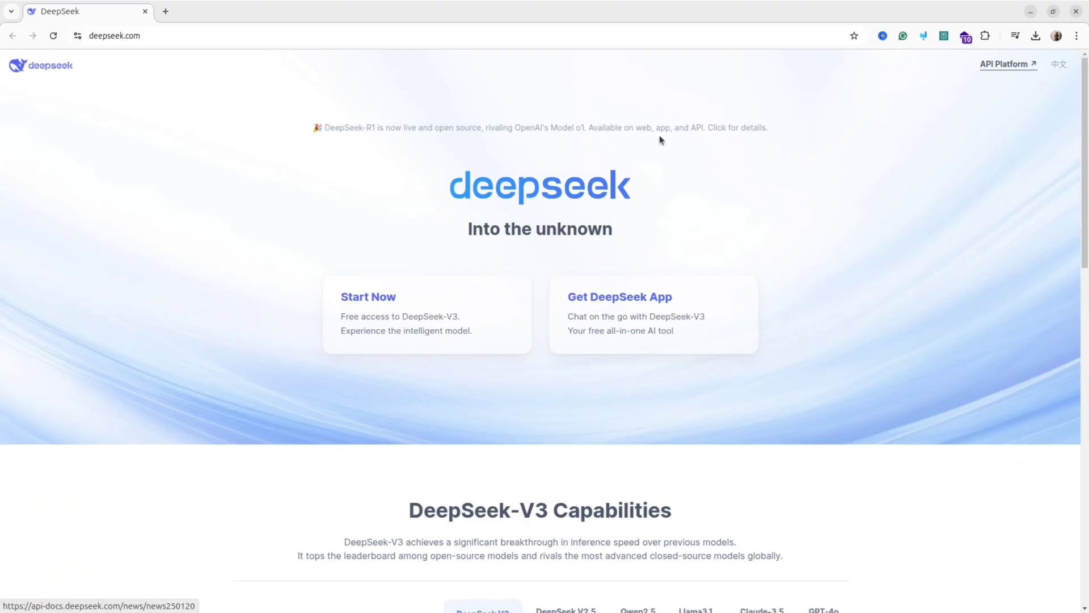
scroll(747, 215, down, 3)
scroll(713, 271, down, 6)
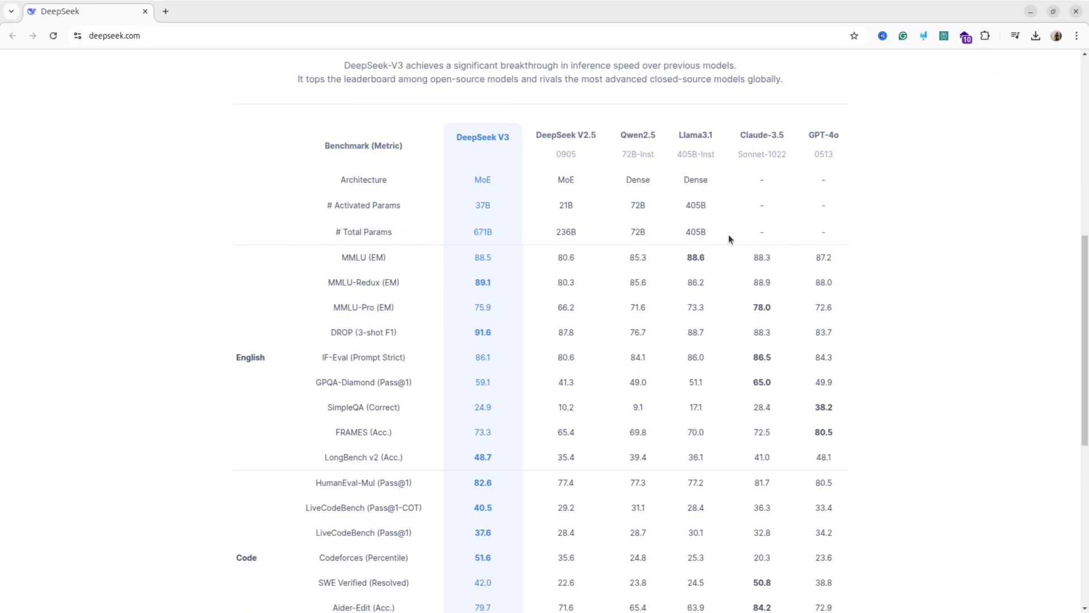
scroll(382, 357, down, 3)
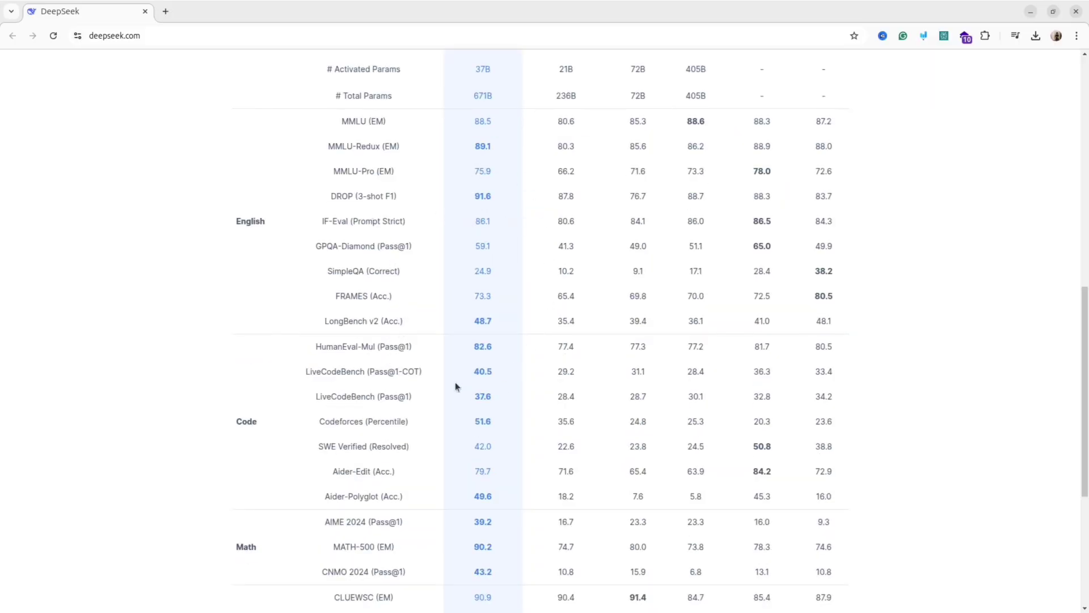
scroll(488, 268, down, 1)
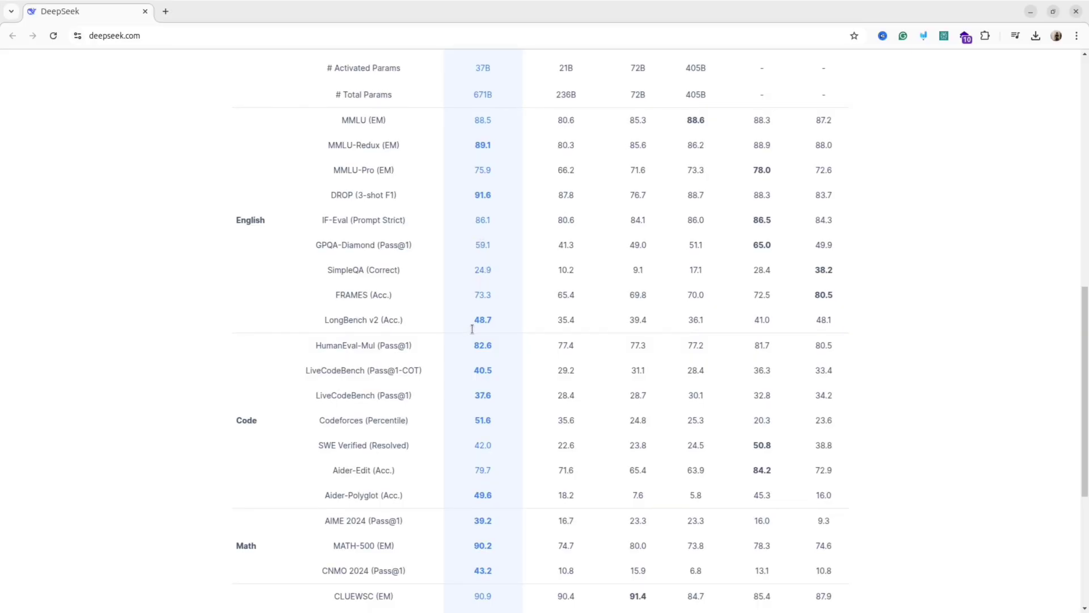
scroll(485, 494, down, 4)
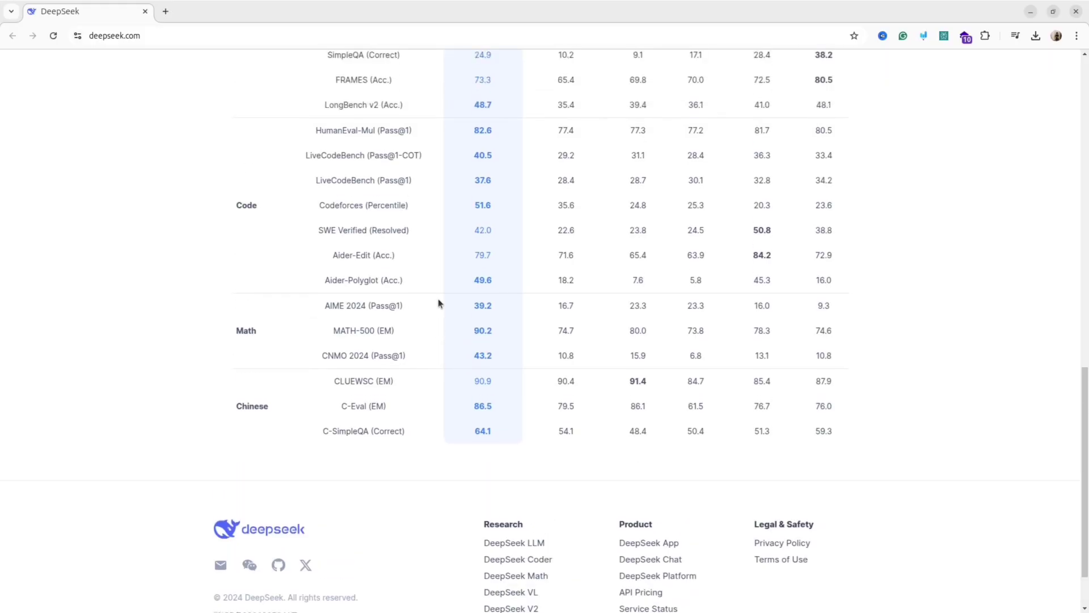
scroll(448, 311, up, 1)
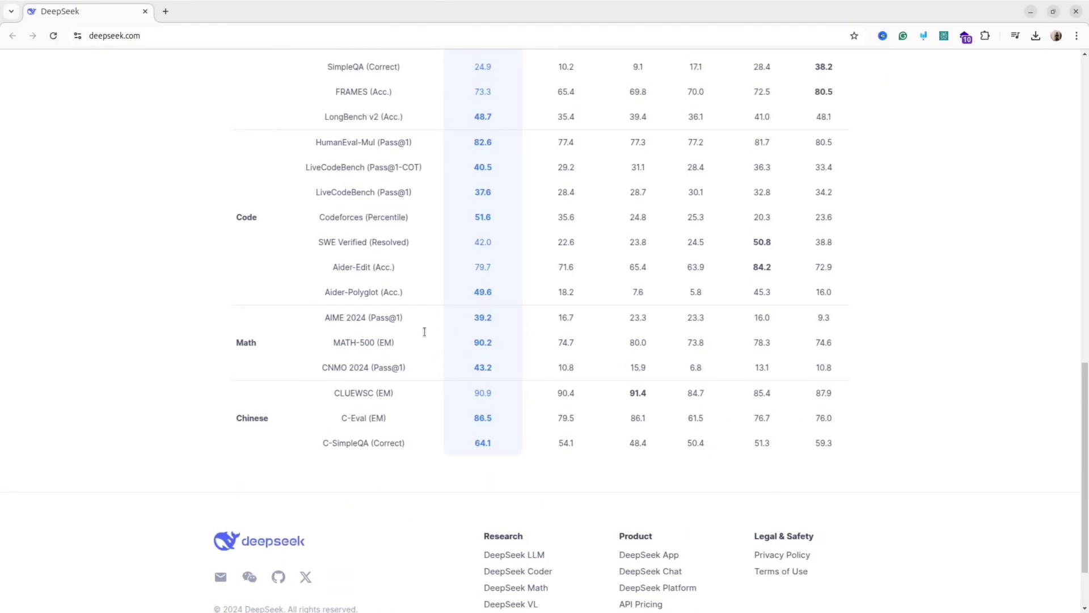
scroll(778, 407, down, 2)
scroll(775, 406, up, 18)
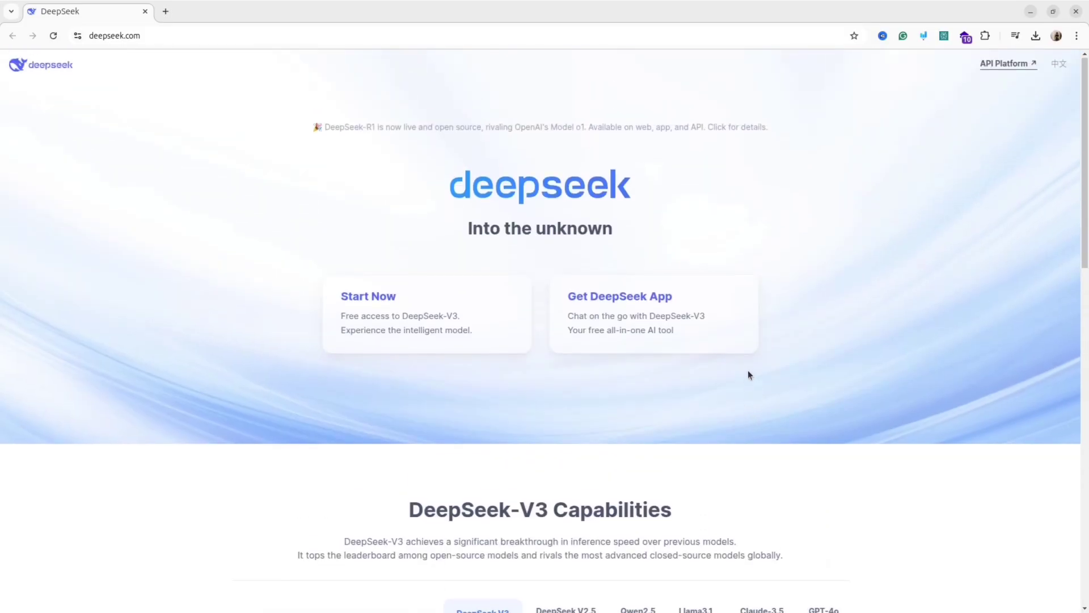
click(410, 313)
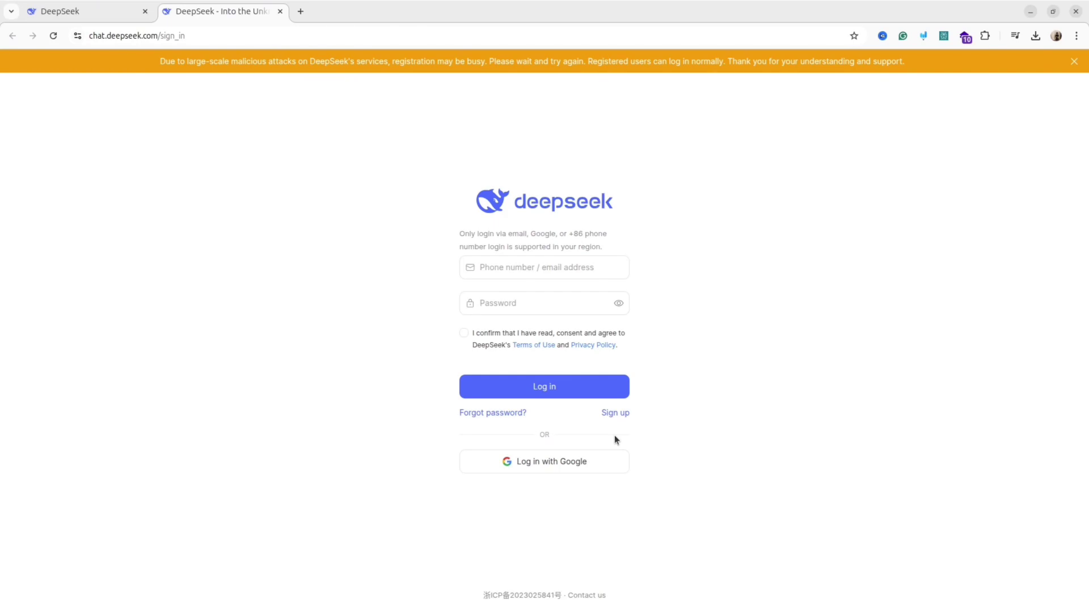
Step: Log in to DeepSeek Chat using a Google account
click(595, 463)
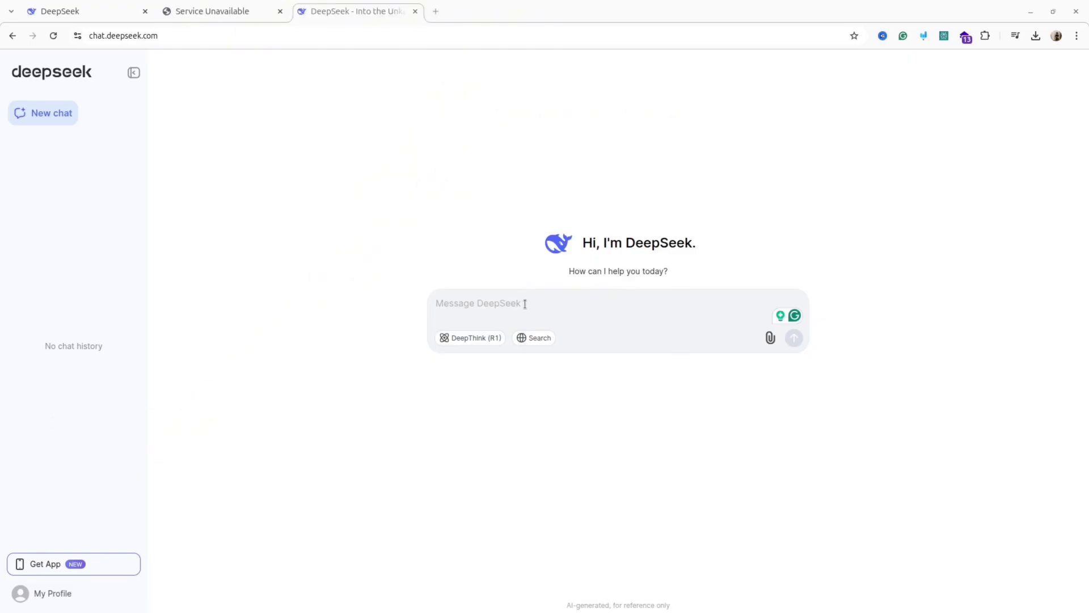
Step: Send 'What is the latest version of iphone?' as the first chat message
text(What )
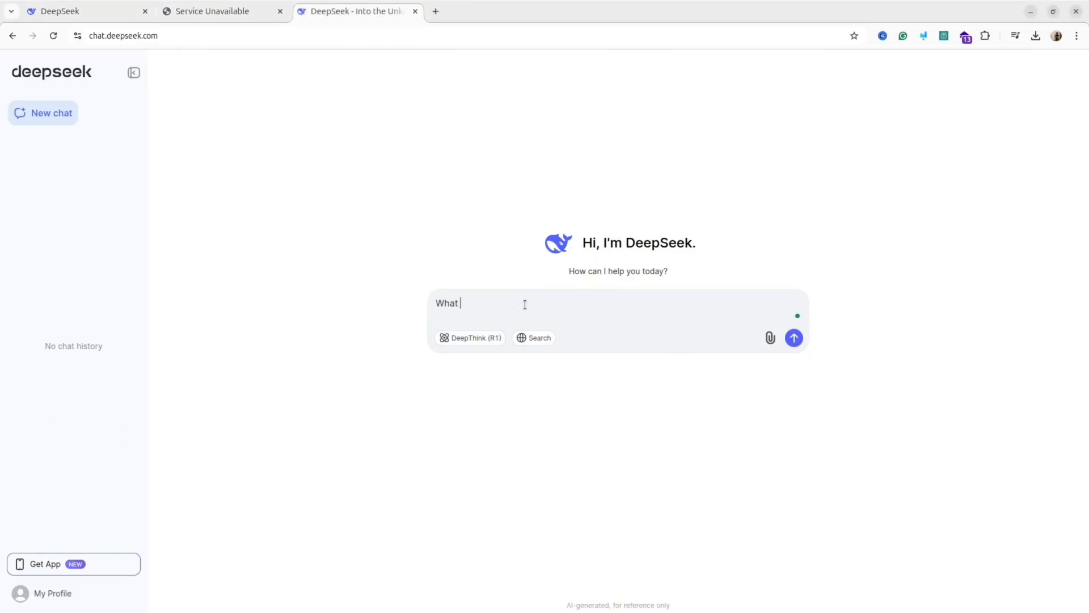
text(is the latest version of iphone?)
key(Return)
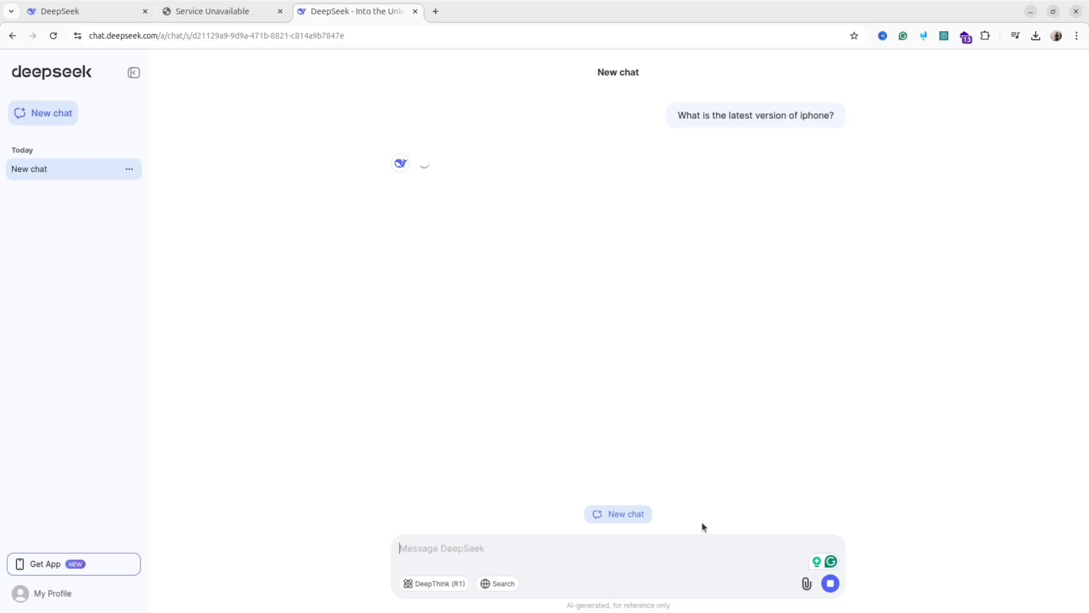
Step: Toggle DeepThink (R1) on and back off, dismiss the attach and profile menus, and enable Search
click(447, 588)
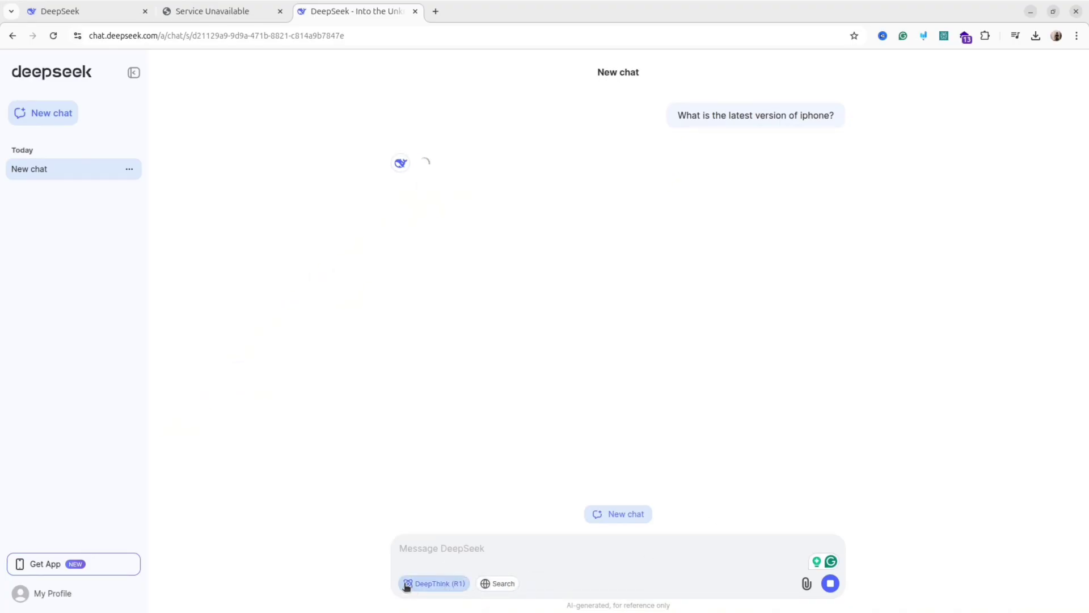
click(443, 589)
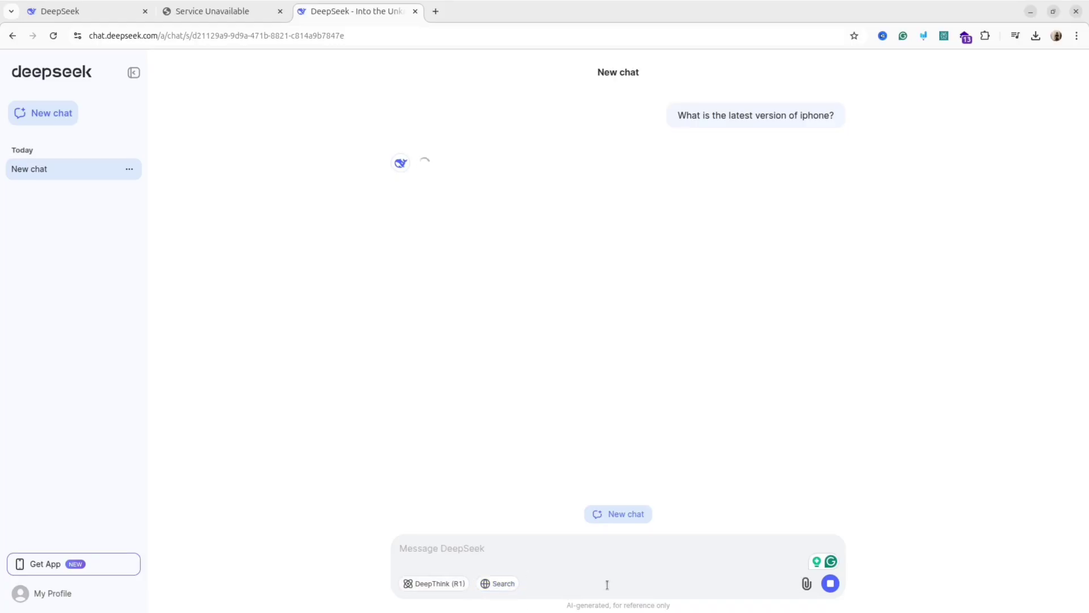
click(806, 584)
click(341, 148)
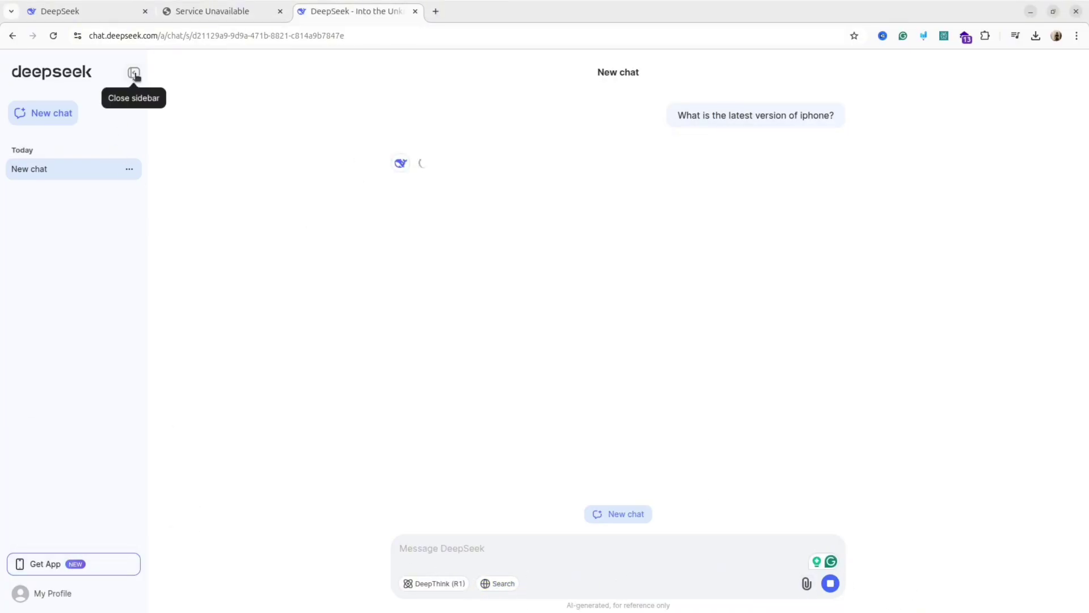
click(59, 593)
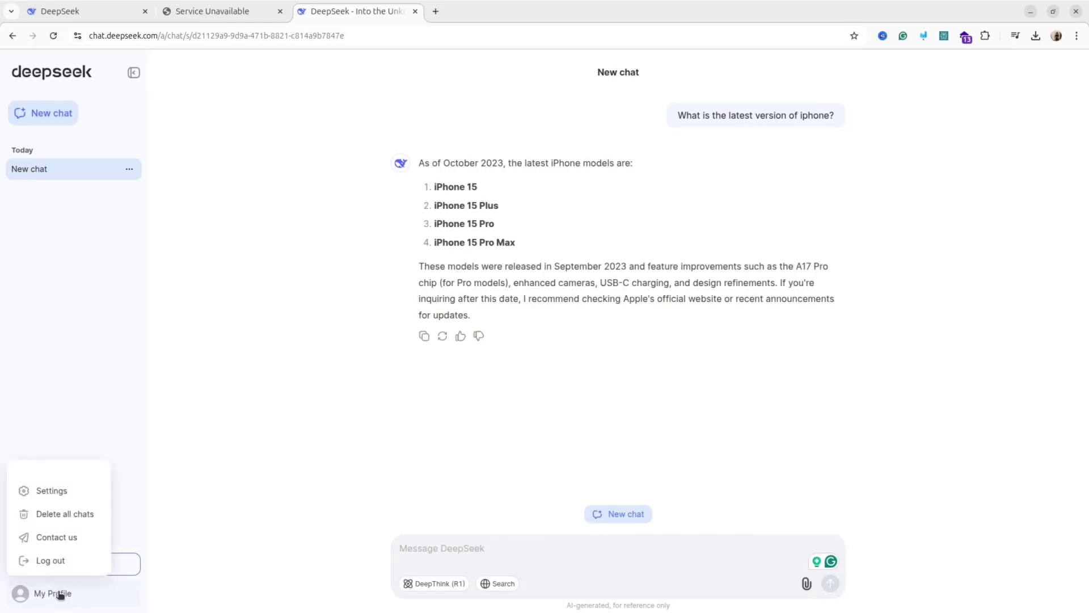
click(527, 570)
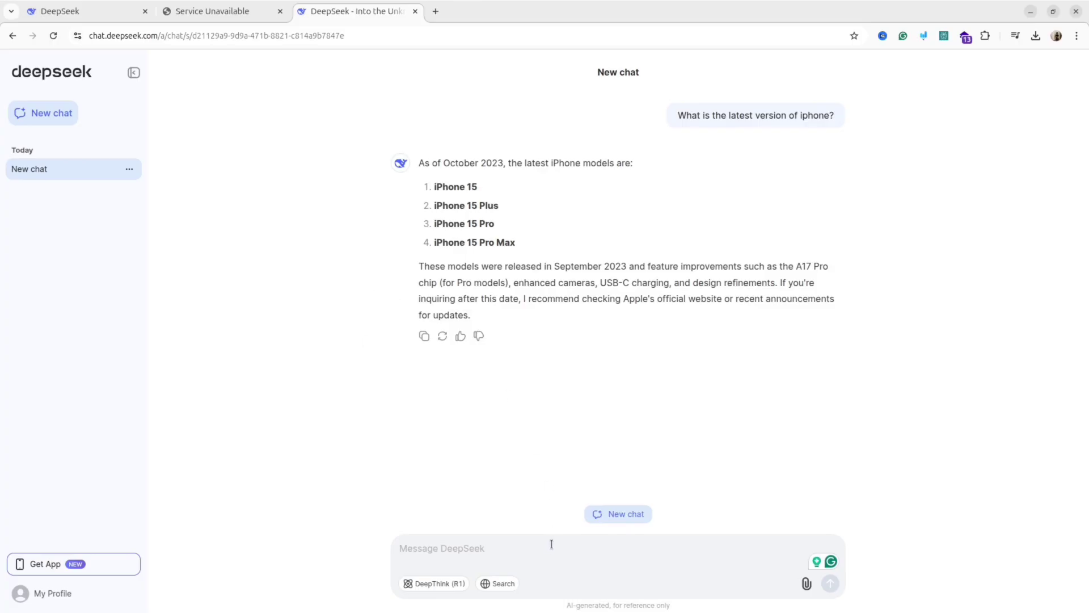
click(515, 583)
Step: Send the follow-up 'Try again and use search this time'
drag(682, 112, 835, 120)
click(563, 560)
text(T)
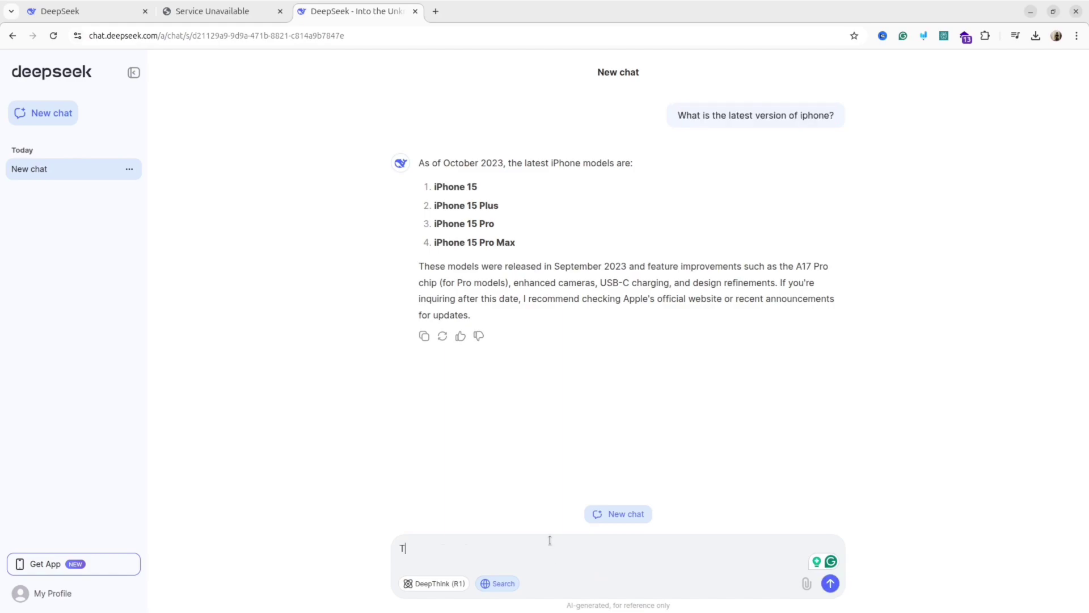
text(ry again and use sear)
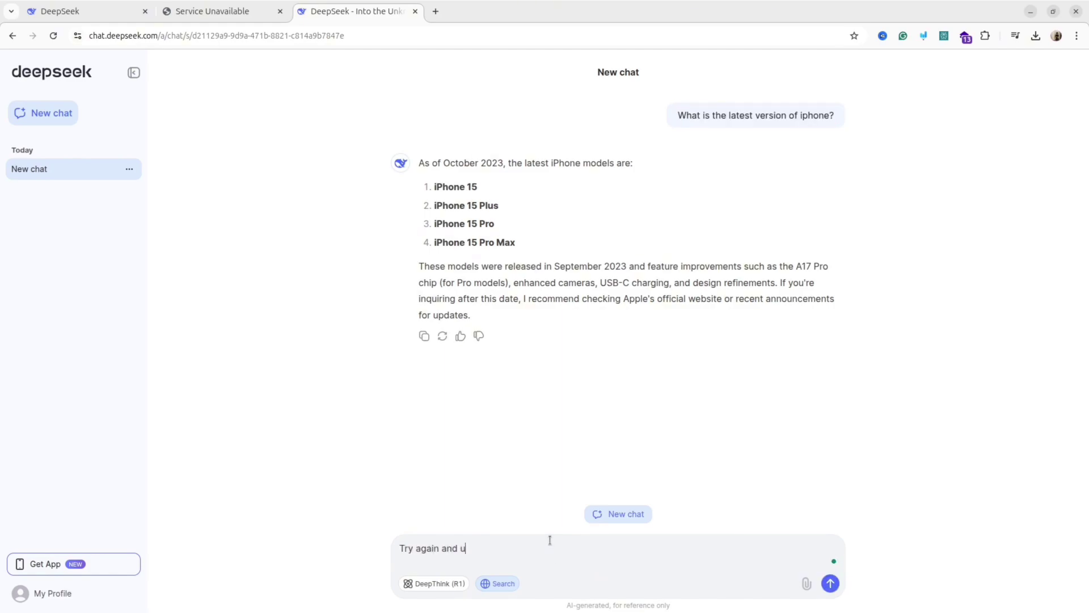
text(ch this time)
key(Return)
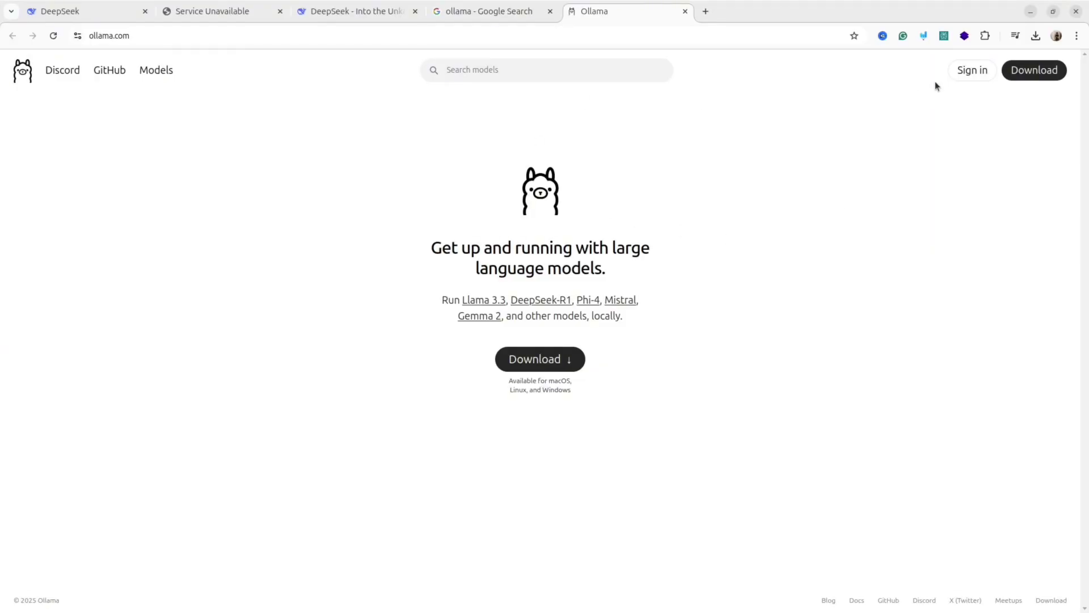
Step: Copy the Linux curl install command from ollama.com/download and open a terminal window
click(1043, 74)
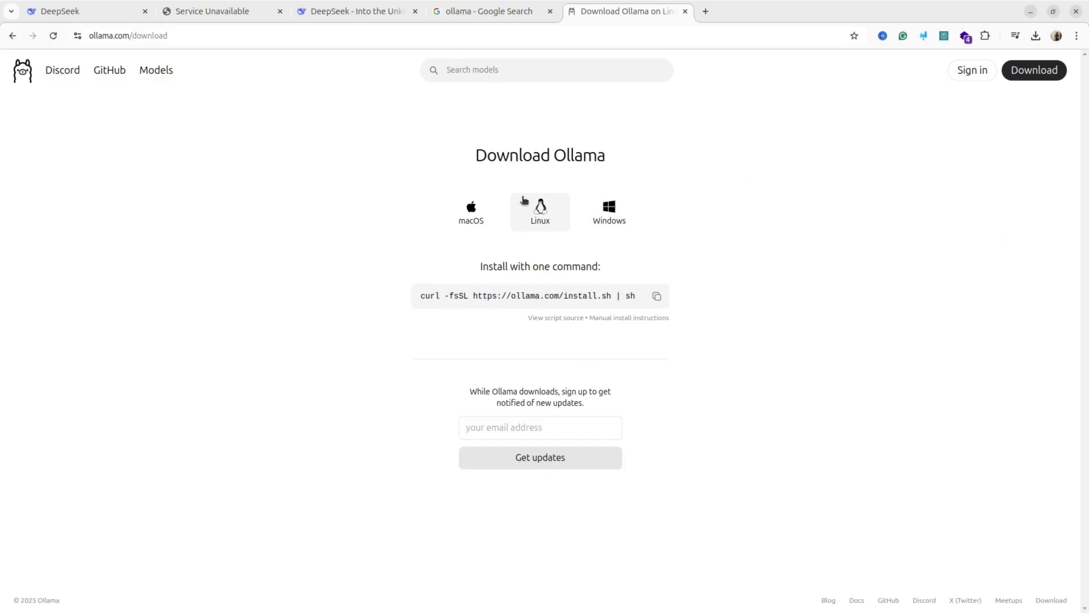
click(657, 298)
key(ctrl+alt+t)
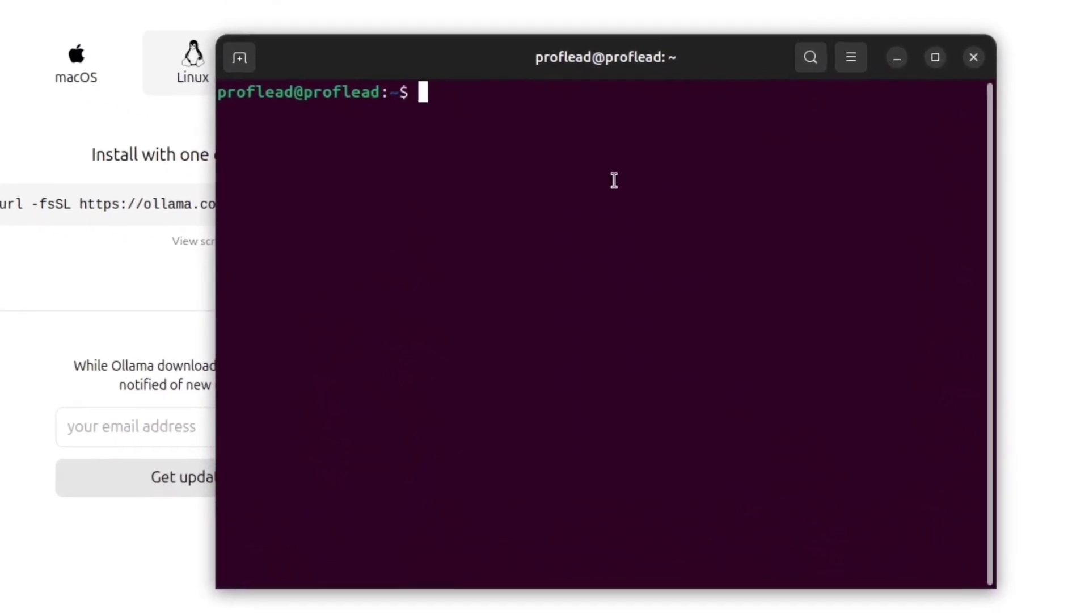
Step: Install curl via 'sudo snap install curl' after the first attempt fails, then rerun the Ollama installer
key(ctrl+shift+v)
key(Return)
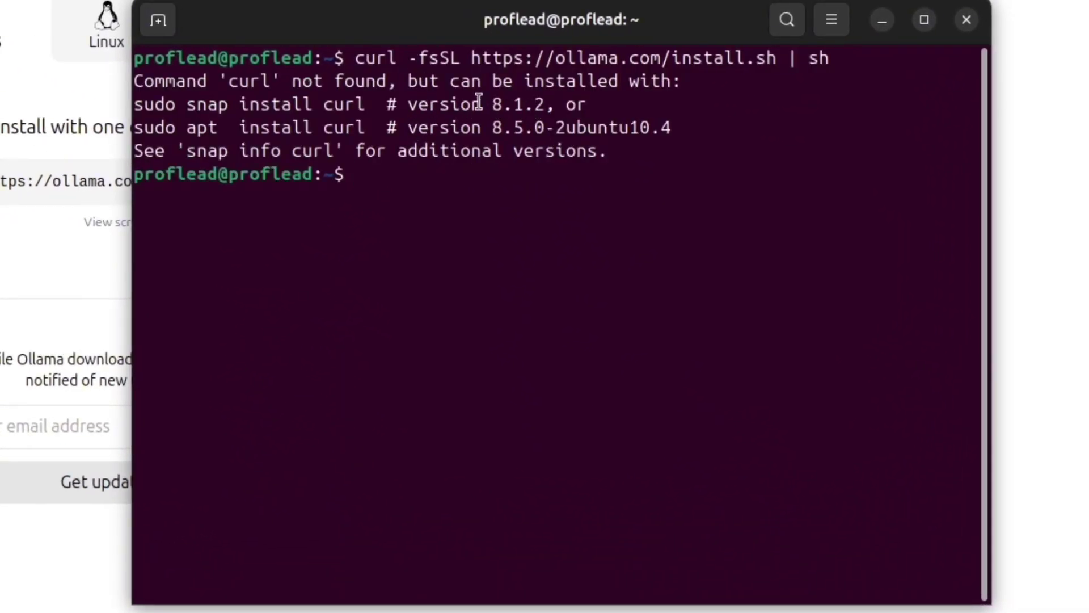
drag(366, 105, 139, 102)
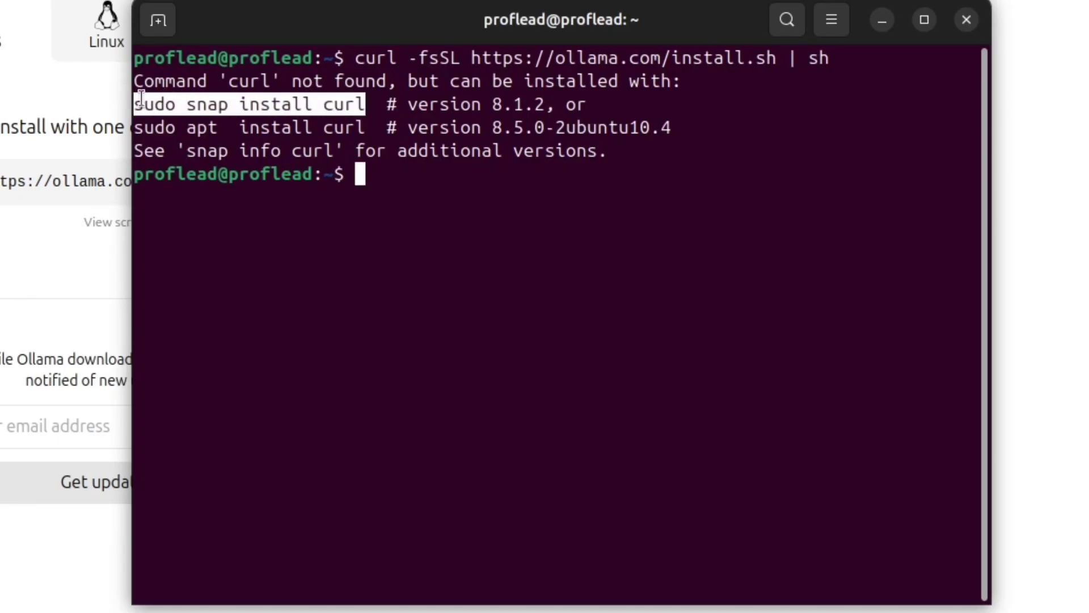
right_click(142, 102)
click(191, 119)
click(537, 225)
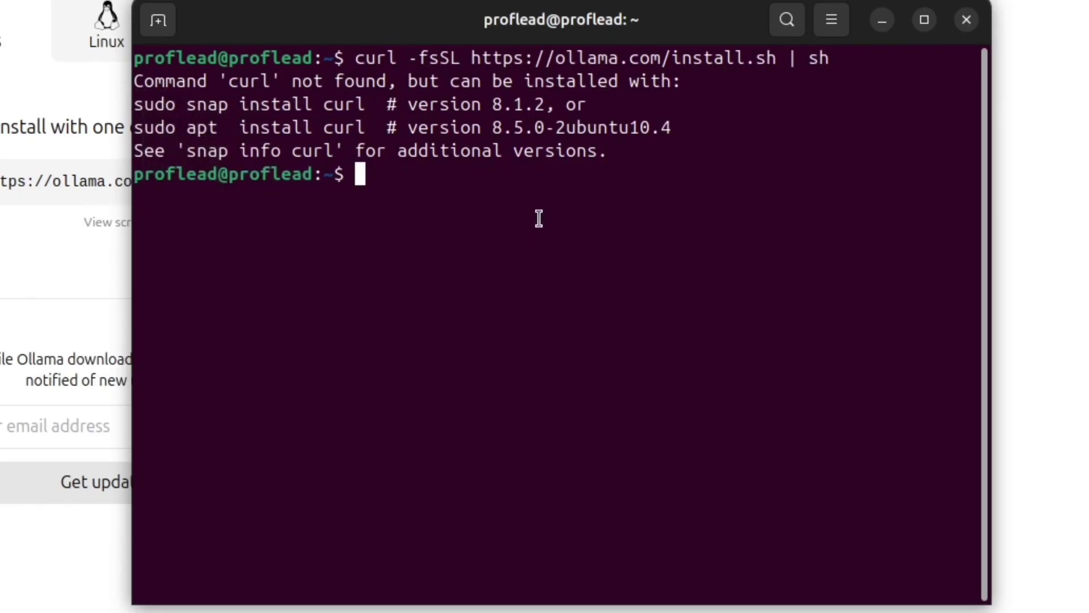
key(ctrl+shift+v)
key(Return)
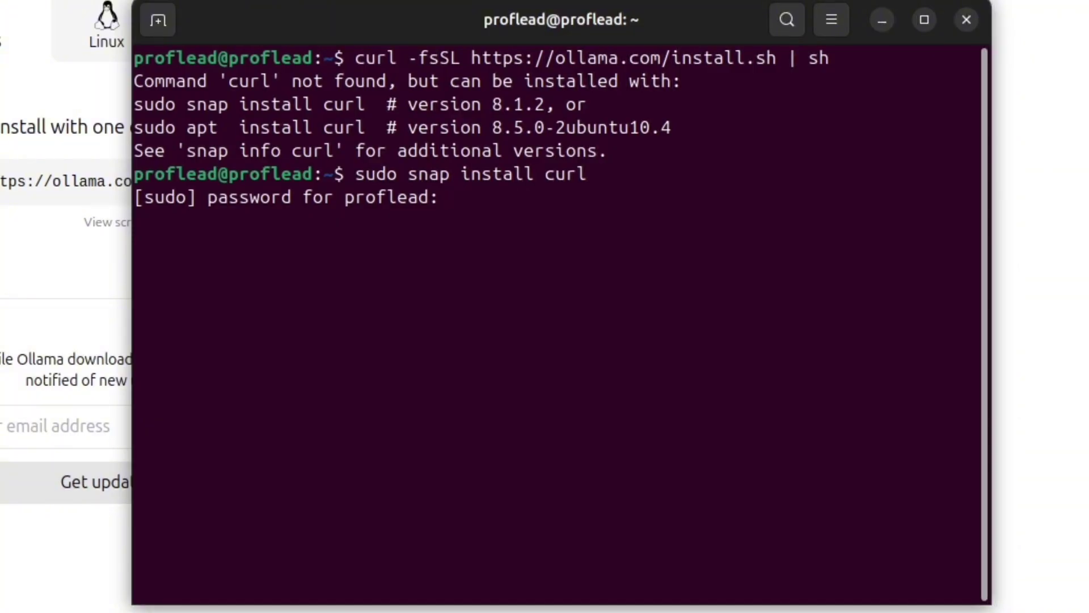
key(Return)
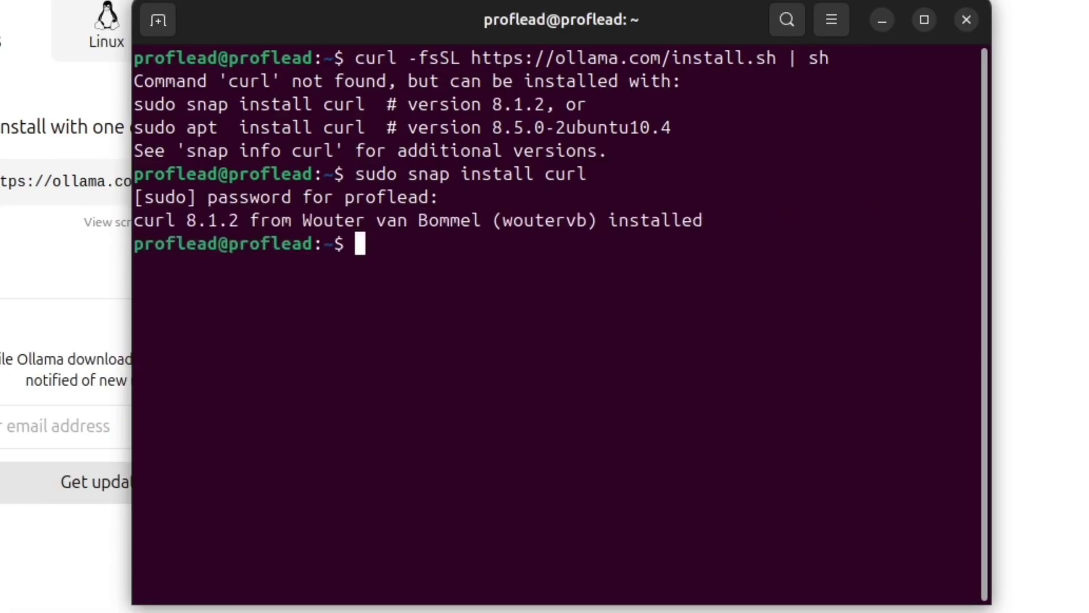
key(Up)
key(Return)
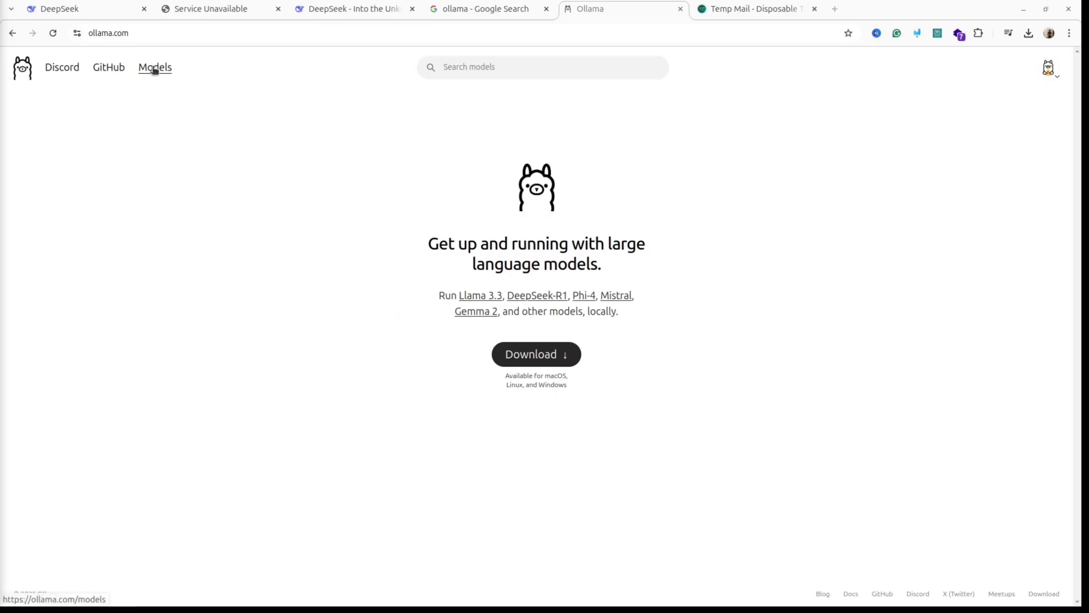
Step: Open the deepseek-r1 model page from Models and select the 8b size
click(152, 68)
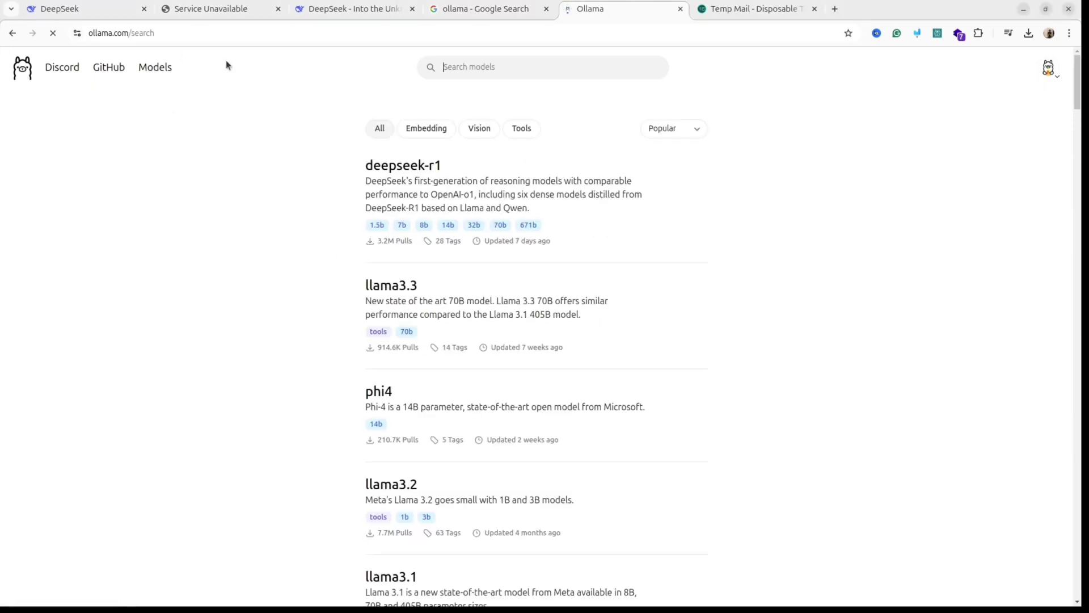
click(418, 168)
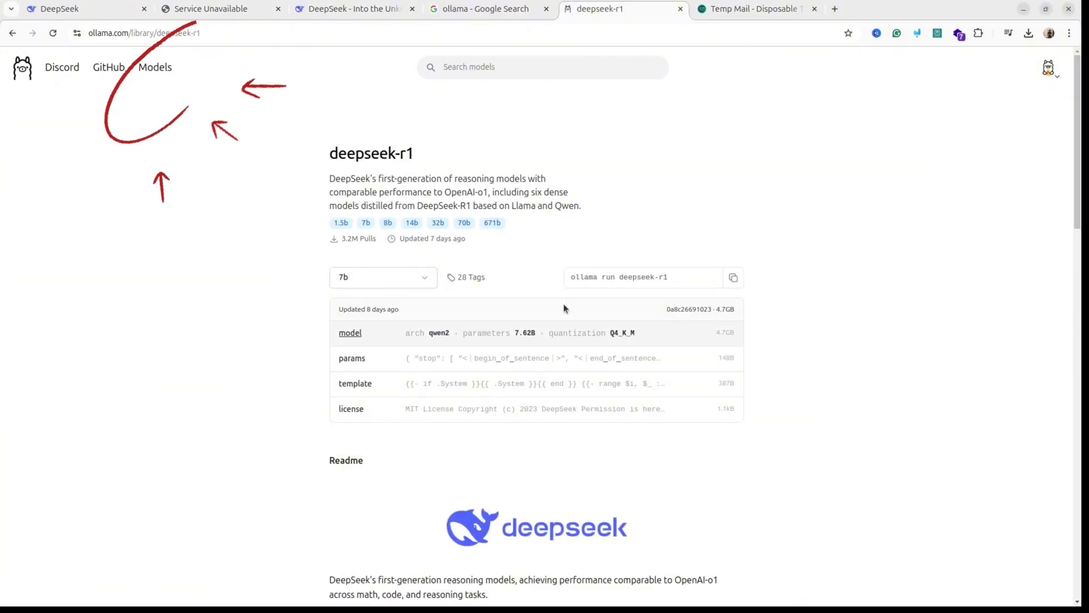
click(423, 278)
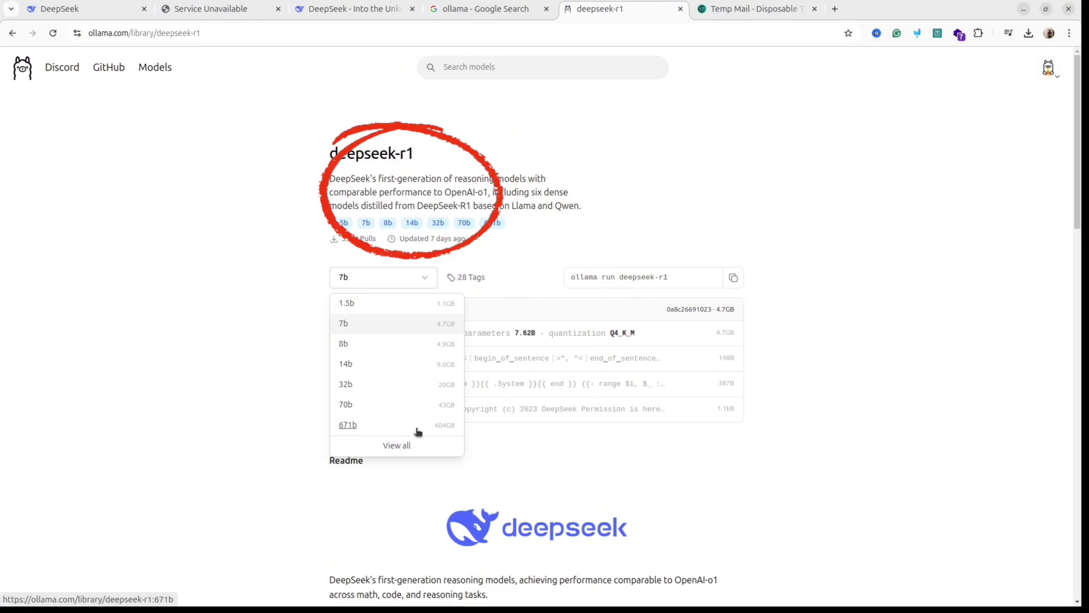
click(428, 343)
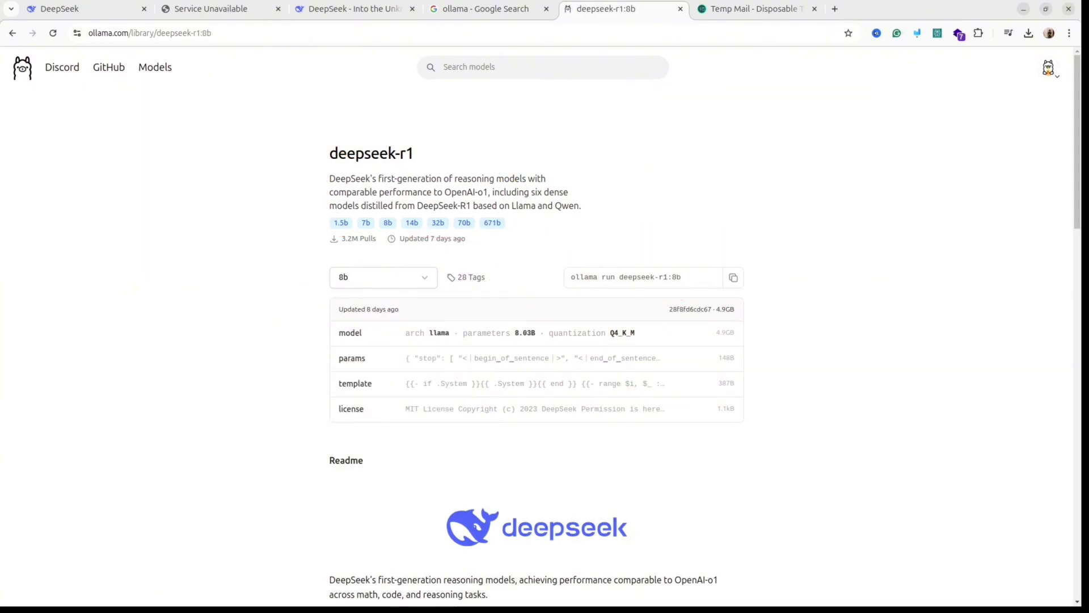
Step: Run 'ollama run deepseek-r1:8b' to pull and start the model, then maximize the terminal
key(ctrl+shift+v)
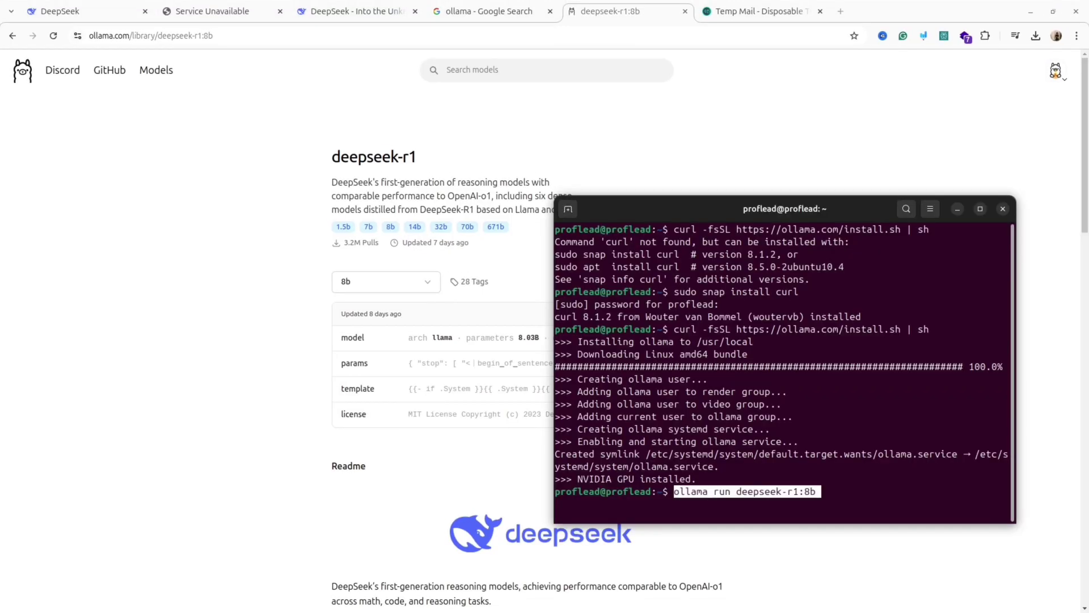
key(Return)
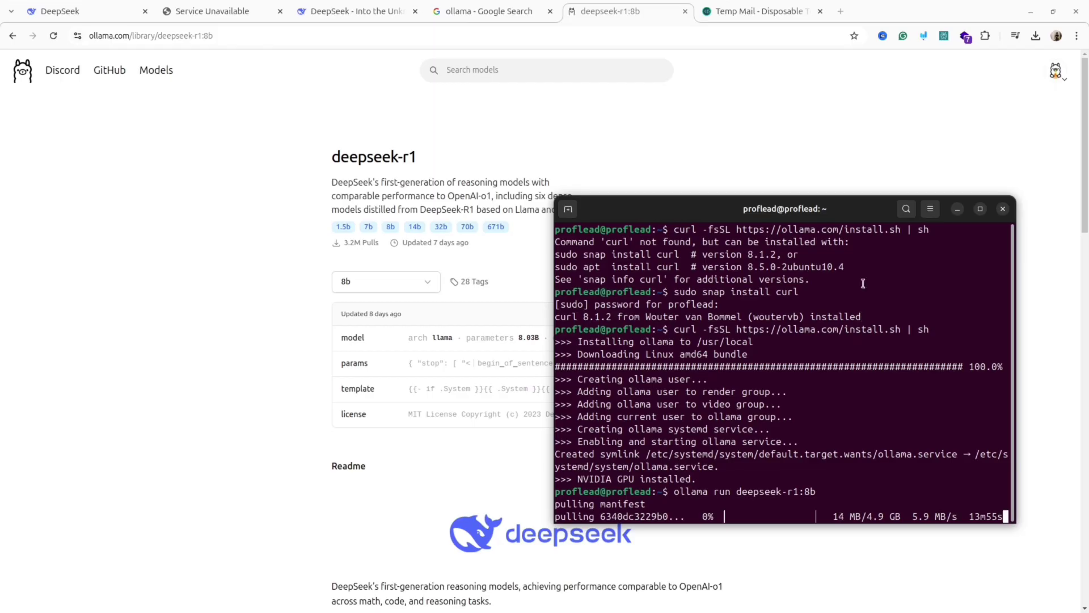
key(super+Right)
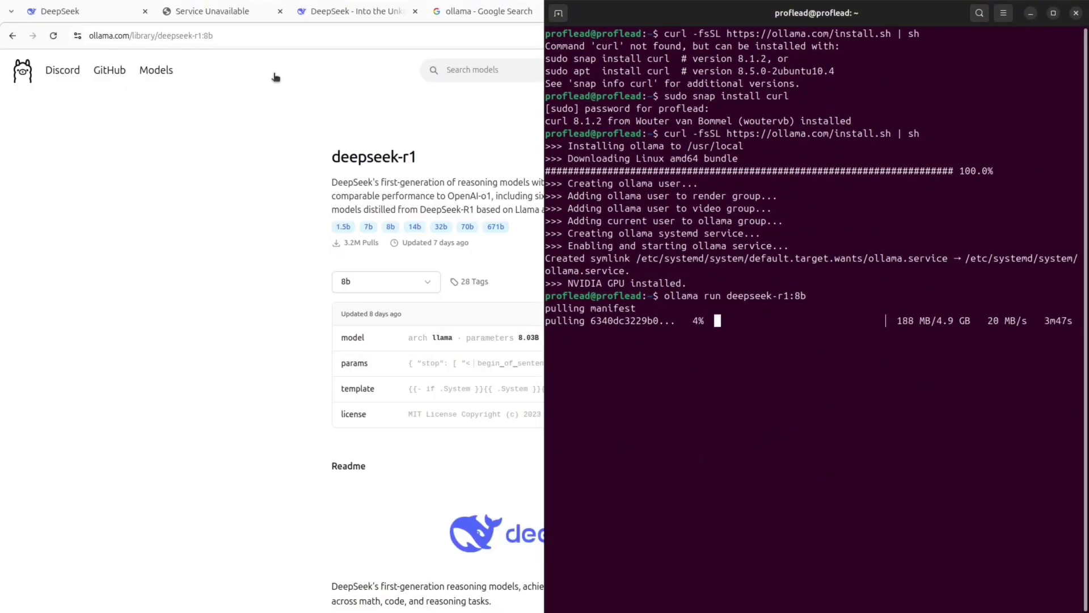
click(1053, 14)
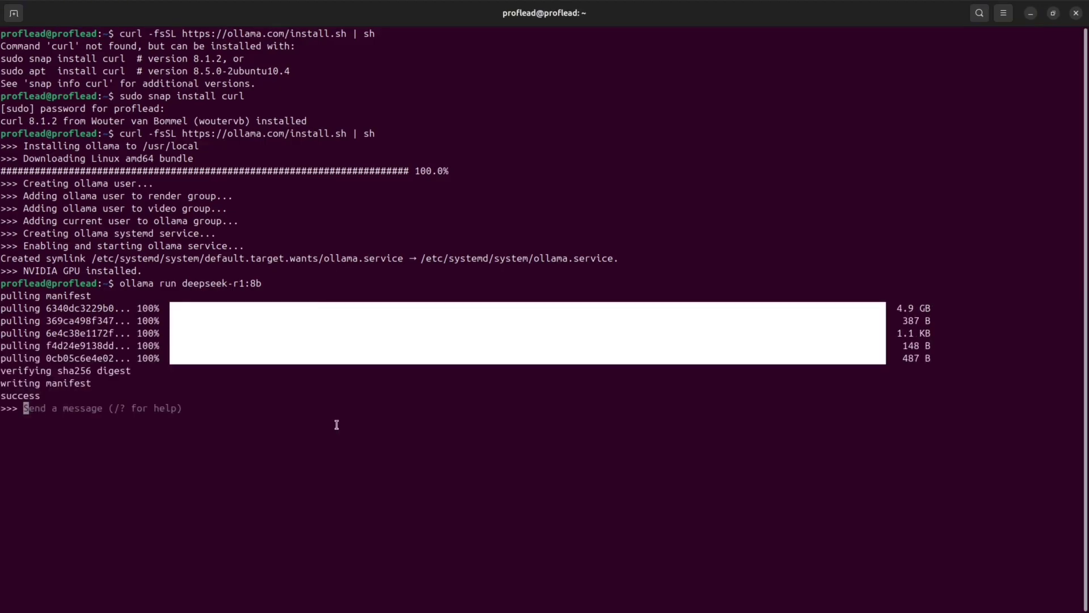
Step: Say 'Hi' to the local model, then ask 'What is the latest version of iphone?'
text(Hi)
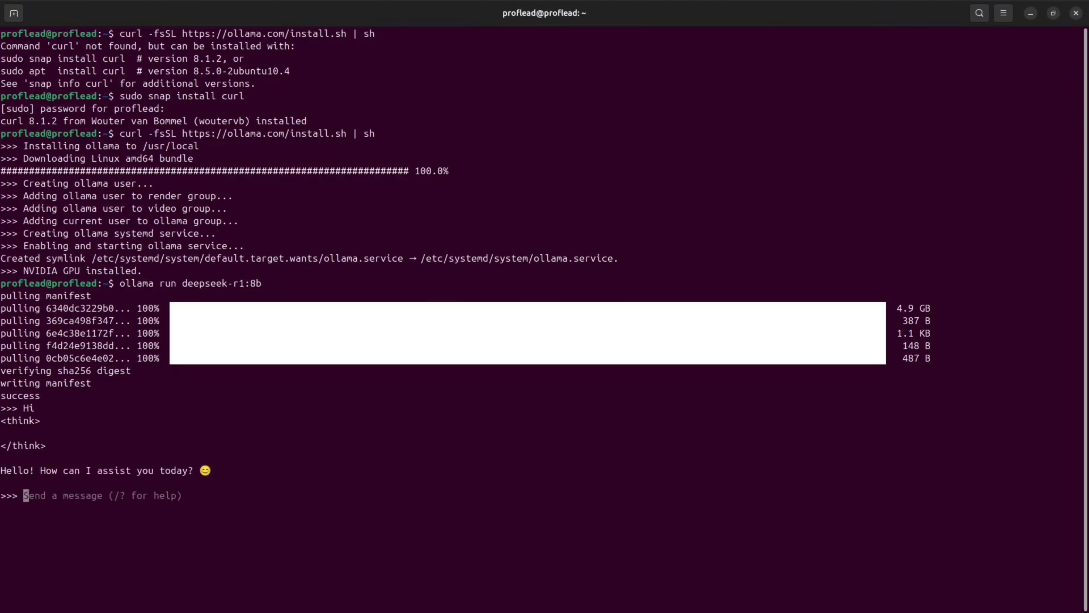
text(What is the latest version of iphone?)
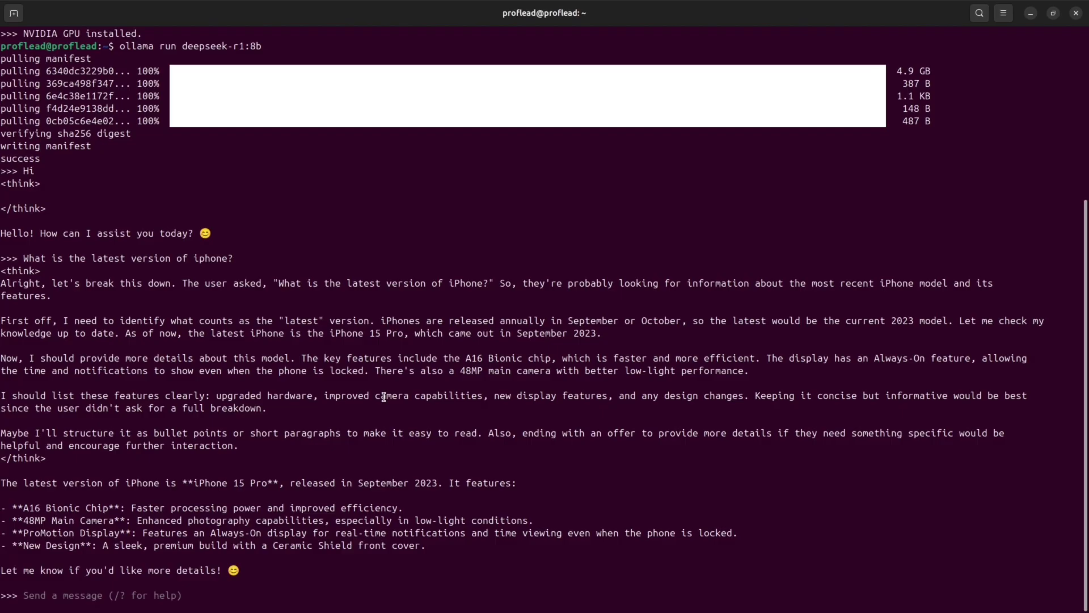
Step: Ask the local model 'Can you search this on the internet?' at the >>> prompt
text(Can you search this on the int)
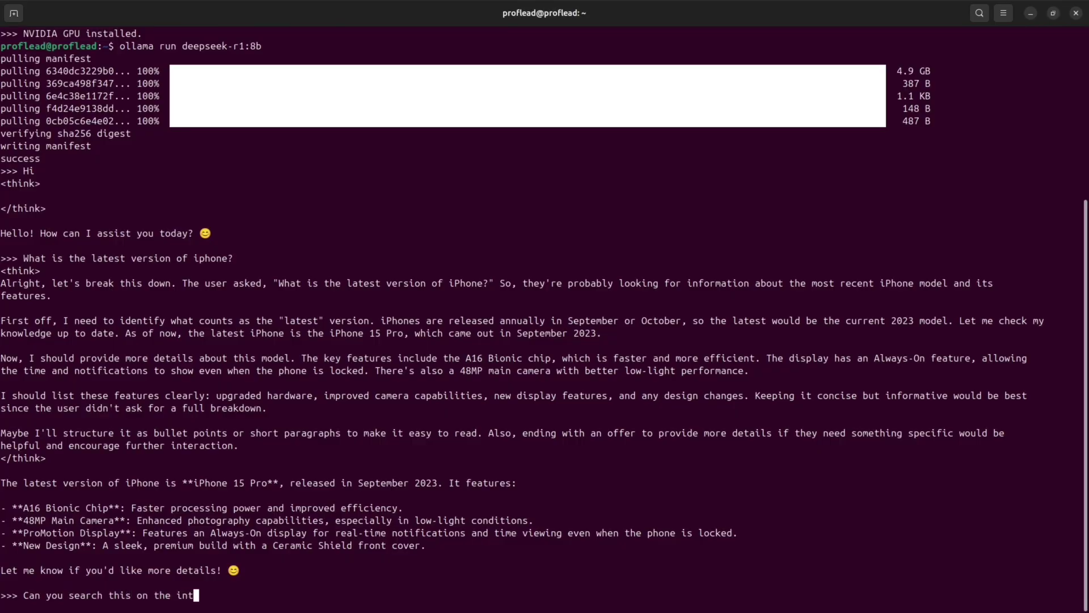
text(?)
key(Return)
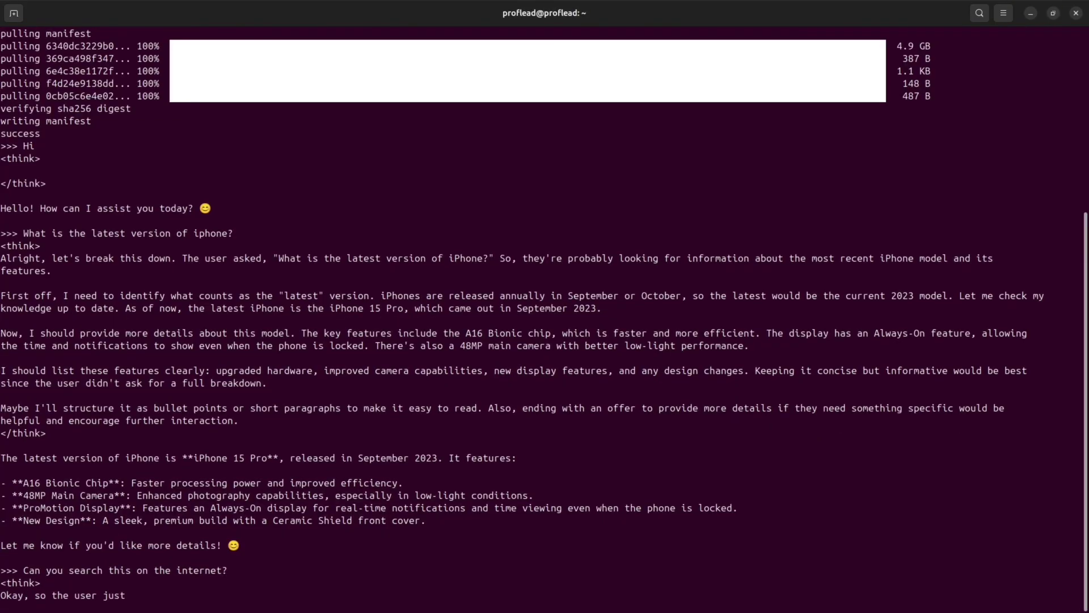